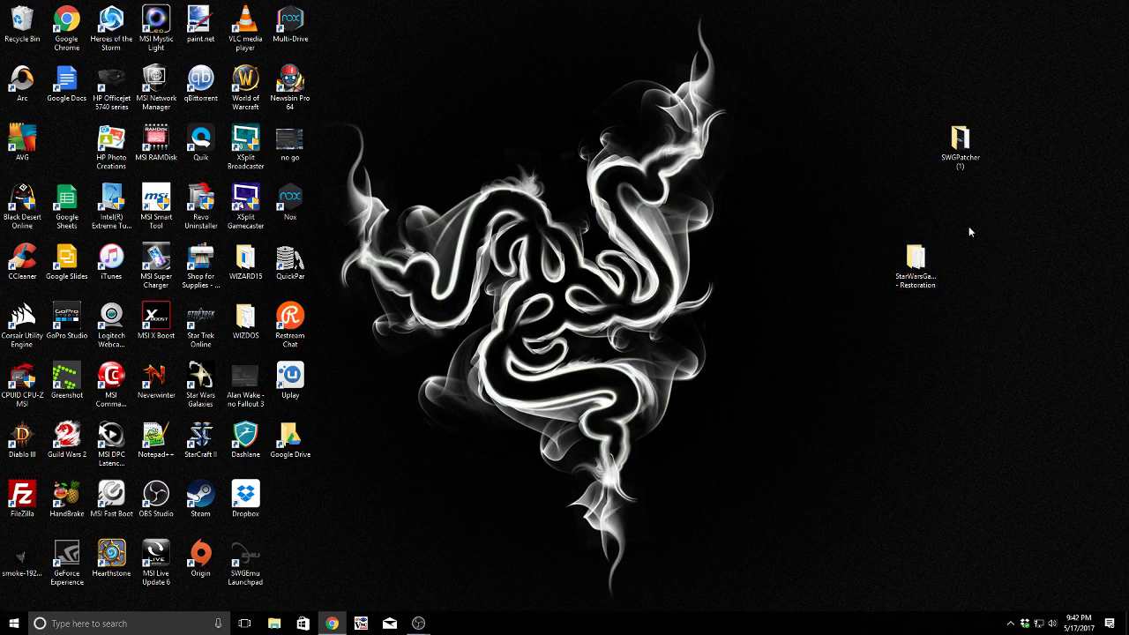
Open the StarWarsGalaxies - Restoration folder from the desktop.
{"action": "left_click", "coordinate": [916, 260]}
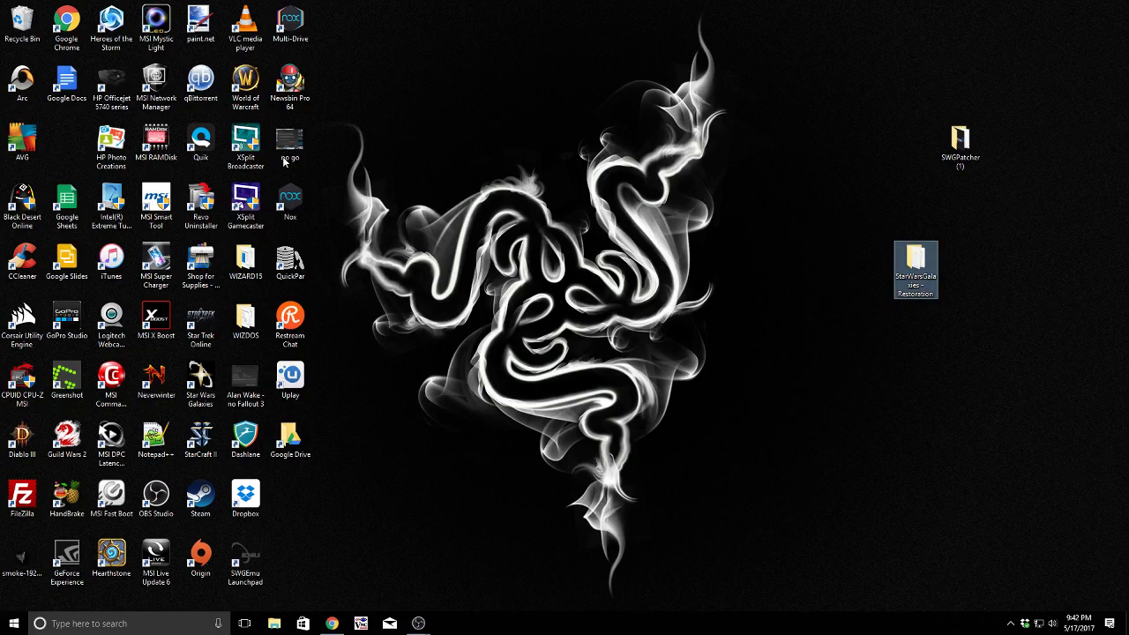
{"action": "mouse_move", "coordinate": [922, 282]}
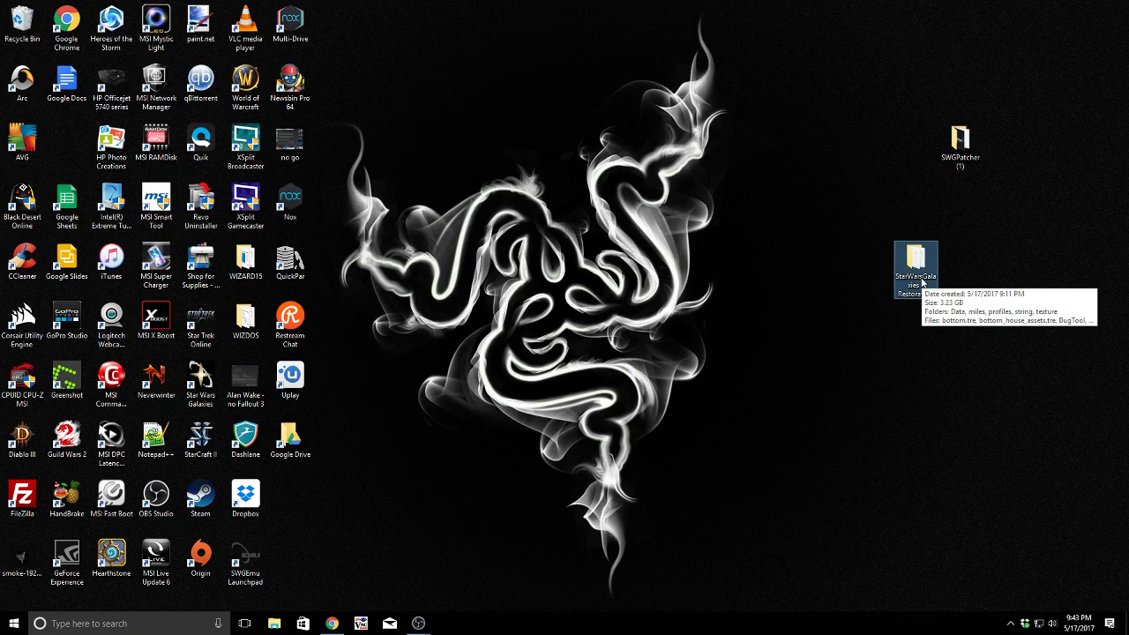
{"action": "left_click", "coordinate": [918, 269]}
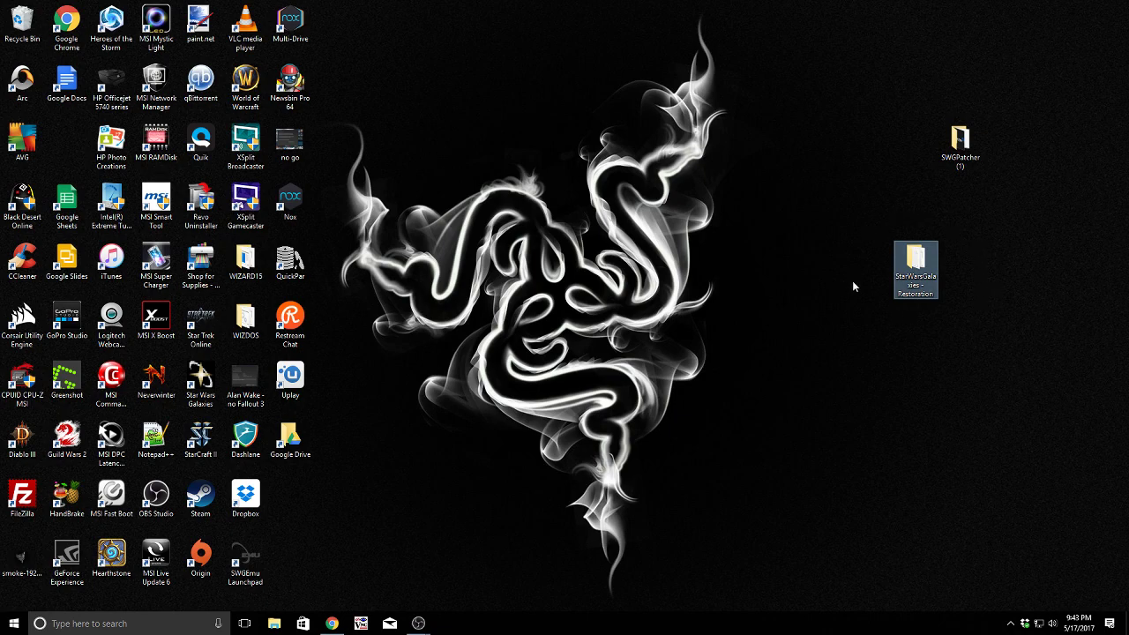
{"action": "double_click", "coordinate": [909, 267]}
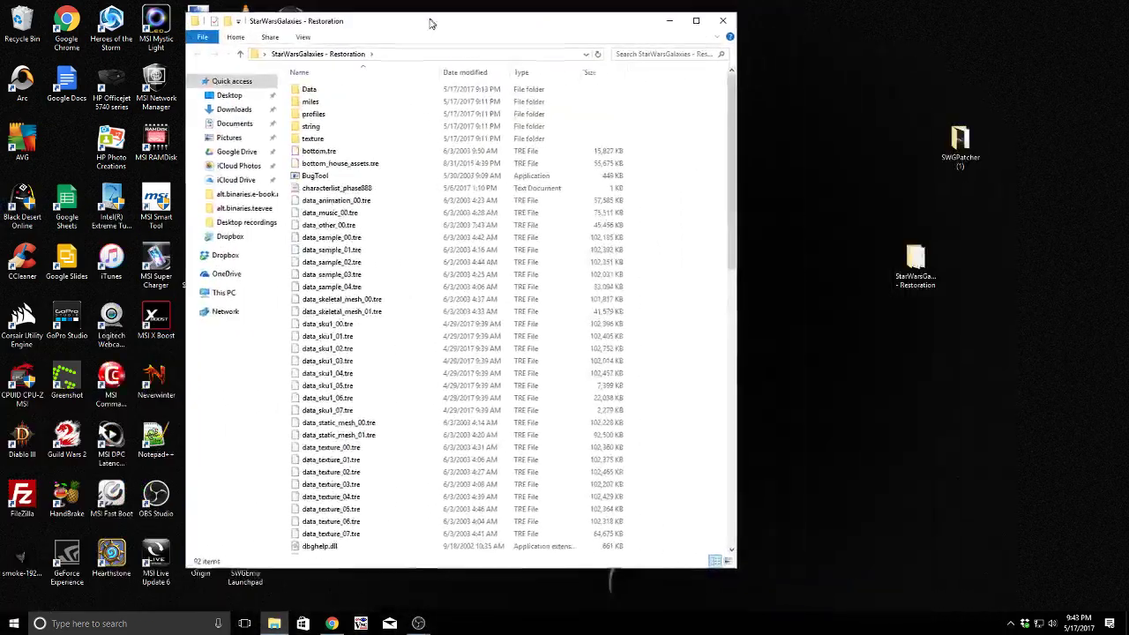
Look through the game files in the StarWarsGalaxies - Restoration folder, dismissing the YouTube notification.
{"action": "scroll", "coordinate": [389, 182], "scroll_direction": "down", "scroll_amount": 18}
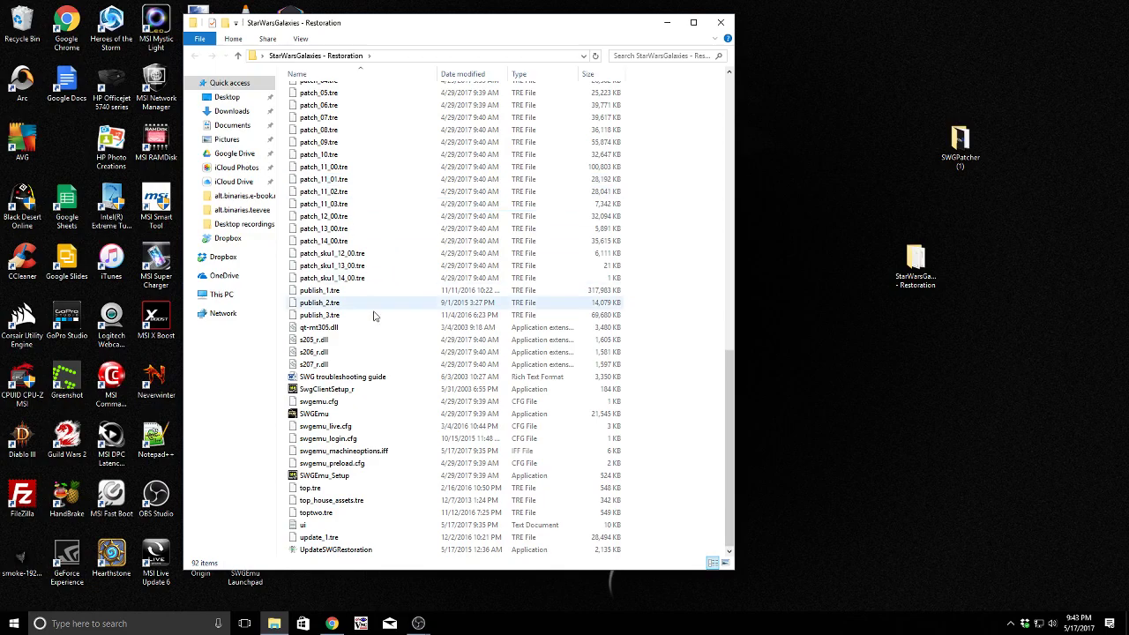
{"action": "scroll", "coordinate": [383, 416], "scroll_direction": "down", "scroll_amount": 1}
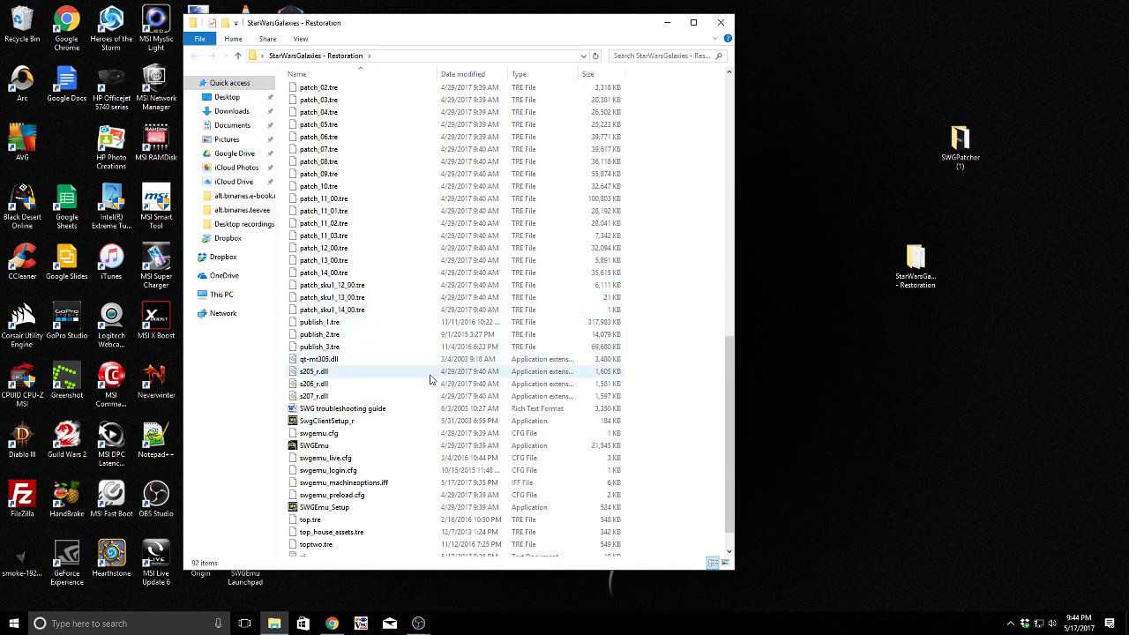
{"action": "scroll", "coordinate": [431, 376], "scroll_direction": "up", "scroll_amount": 1}
{"action": "scroll", "coordinate": [430, 375], "scroll_direction": "up", "scroll_amount": 5}
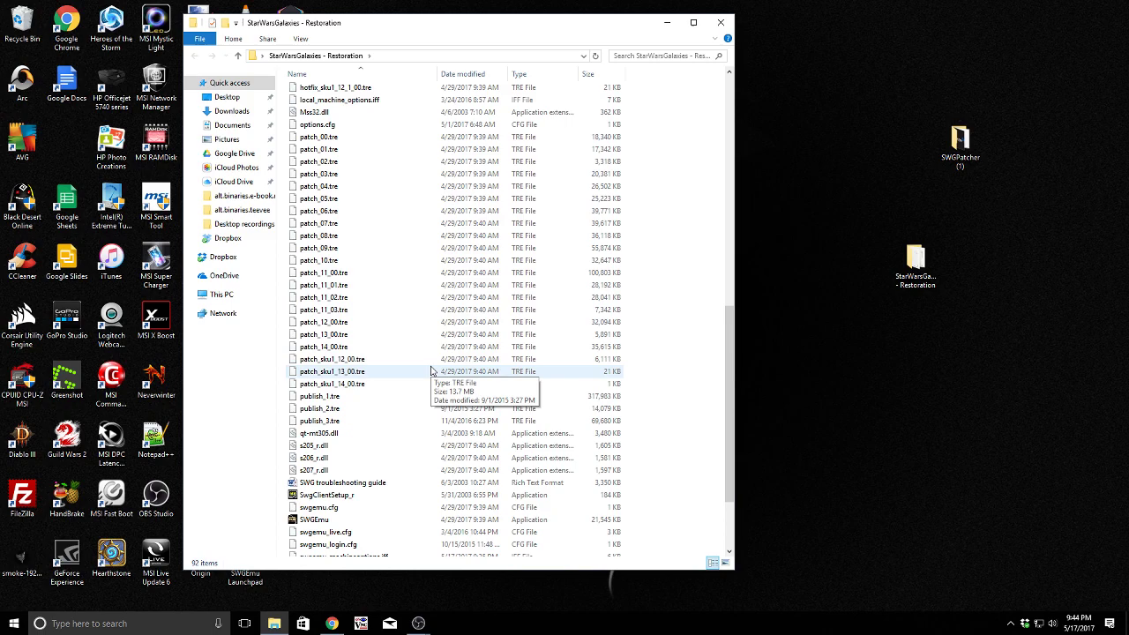
{"action": "scroll", "coordinate": [430, 372], "scroll_direction": "up", "scroll_amount": 10}
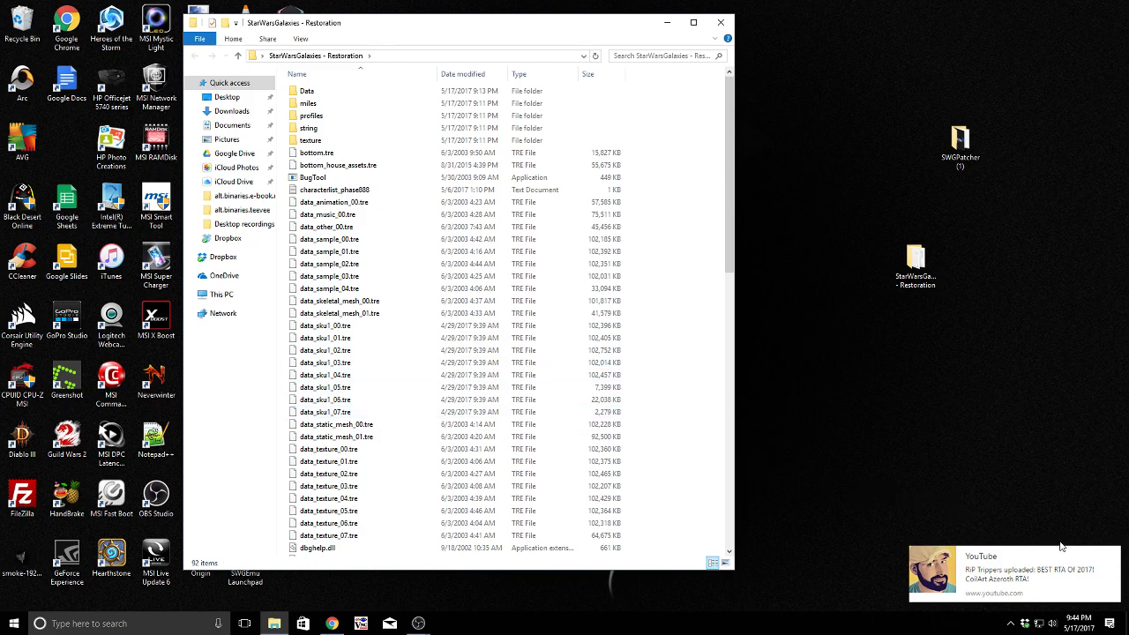
{"action": "left_click", "coordinate": [1113, 555]}
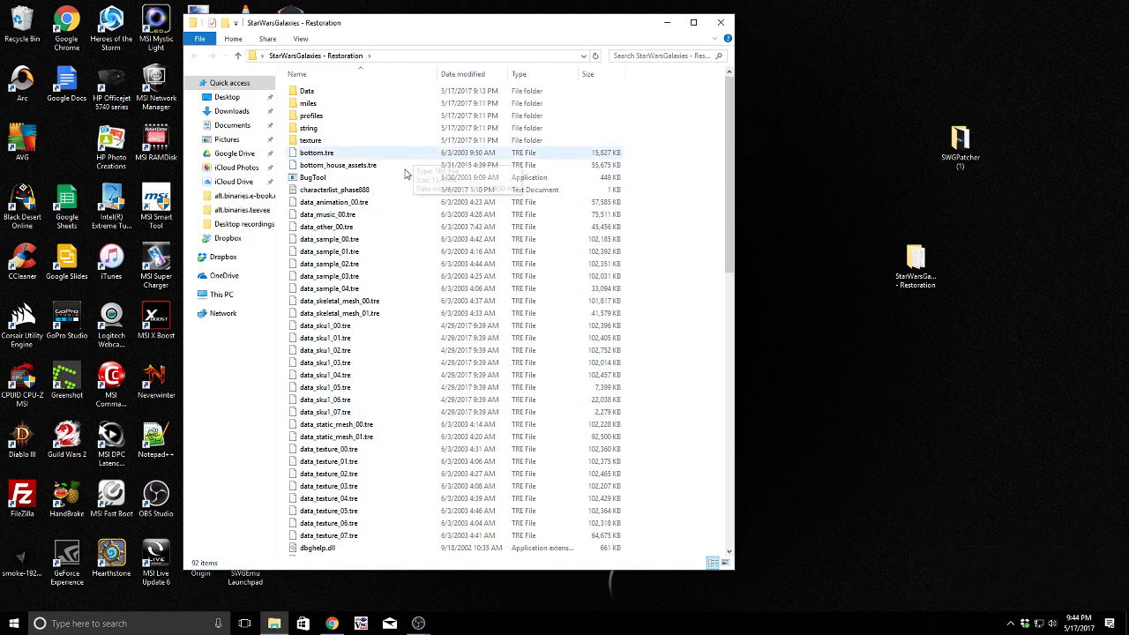
{"action": "scroll", "coordinate": [362, 353], "scroll_direction": "down", "scroll_amount": 12}
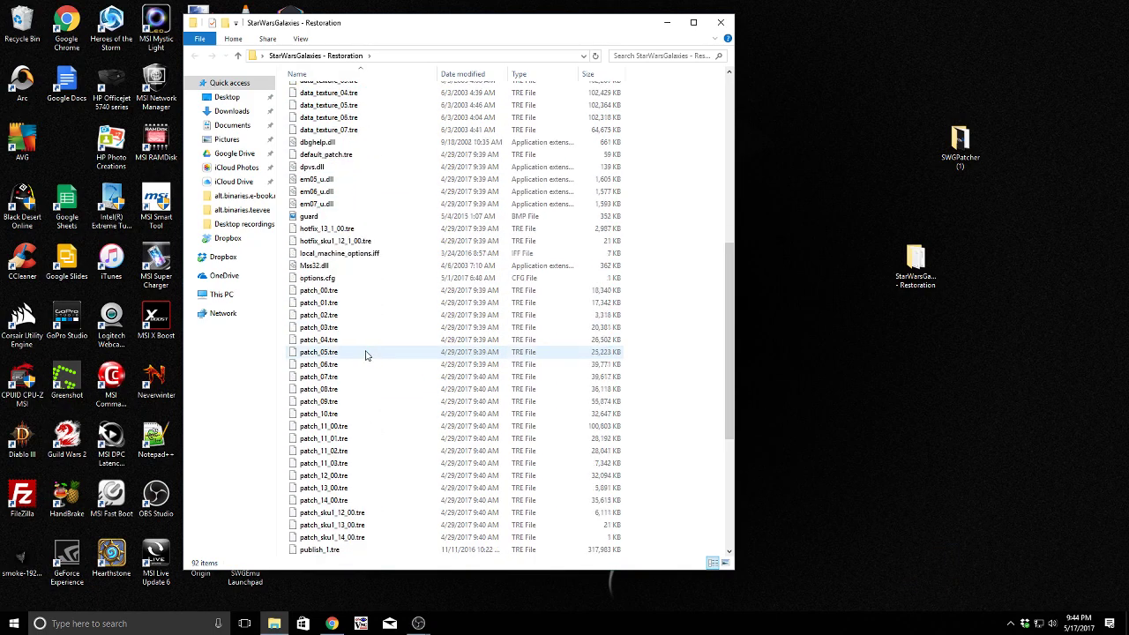
{"action": "scroll", "coordinate": [362, 353], "scroll_direction": "down", "scroll_amount": 4}
{"action": "scroll", "coordinate": [363, 353], "scroll_direction": "up", "scroll_amount": 9}
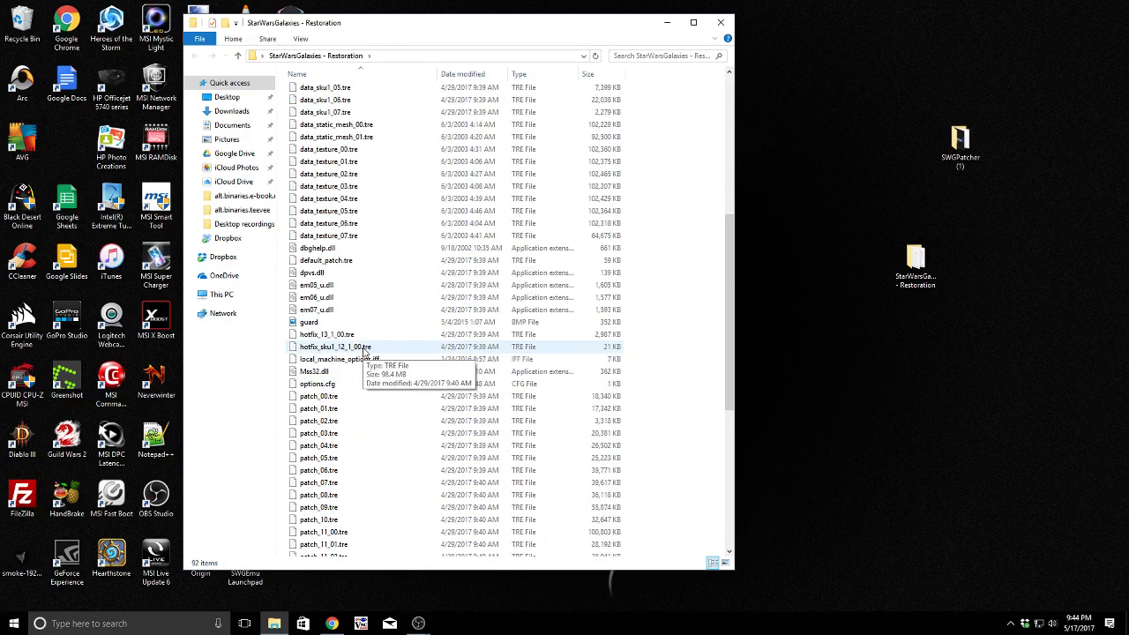
{"action": "scroll", "coordinate": [380, 431], "scroll_direction": "down", "scroll_amount": 8}
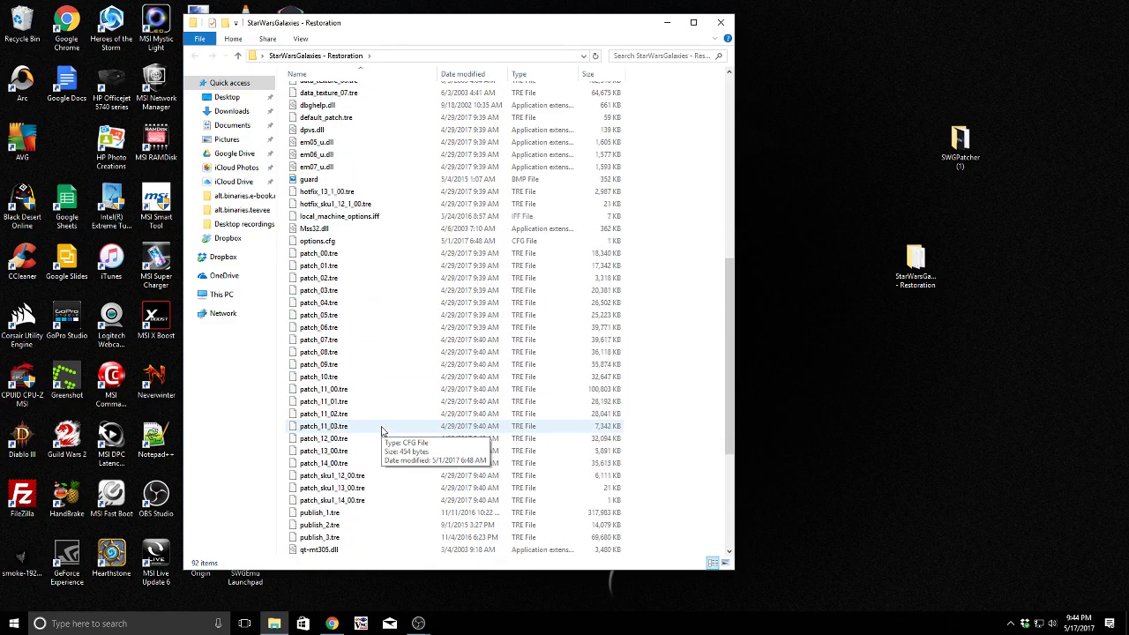
{"action": "scroll", "coordinate": [383, 428], "scroll_direction": "up", "scroll_amount": 13}
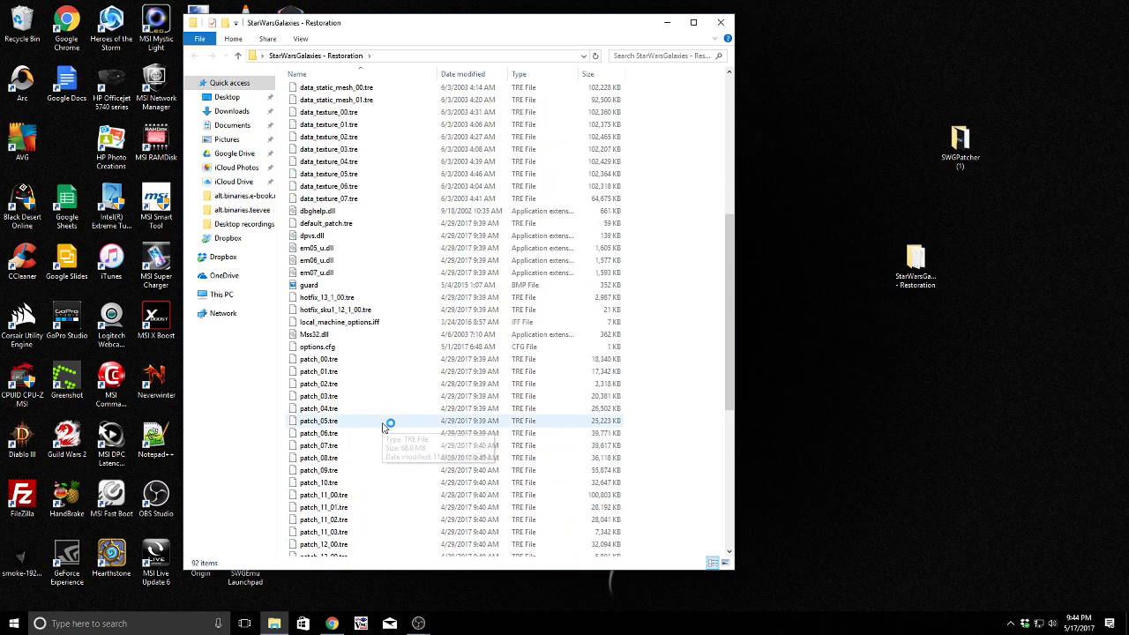
{"action": "scroll", "coordinate": [386, 427], "scroll_direction": "up", "scroll_amount": 2}
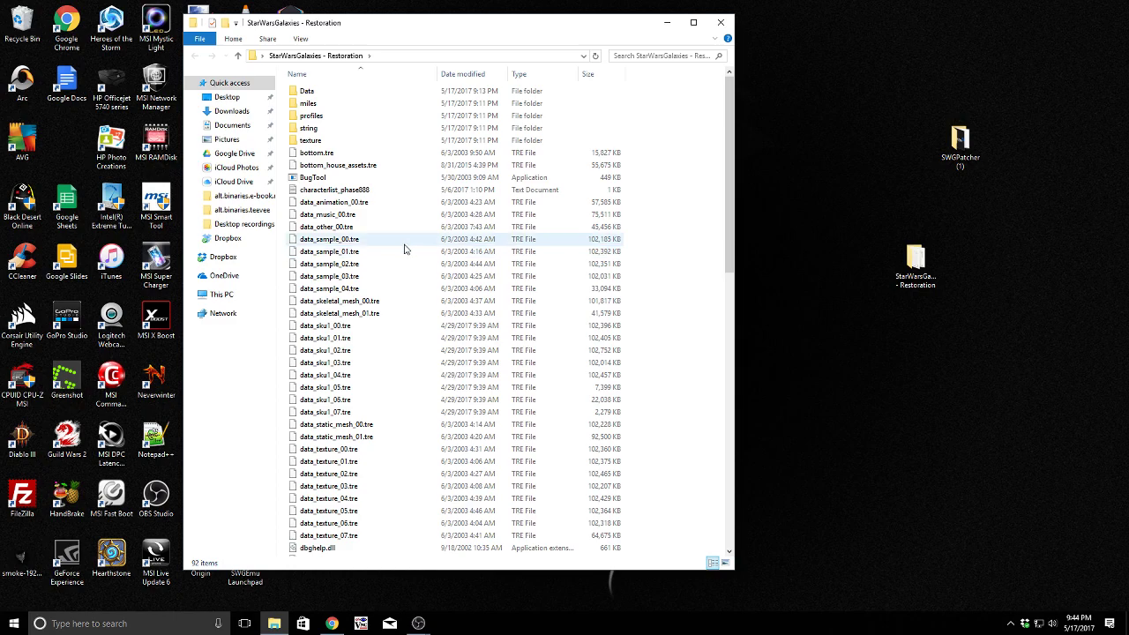
{"action": "scroll", "coordinate": [404, 250], "scroll_direction": "down", "scroll_amount": 3}
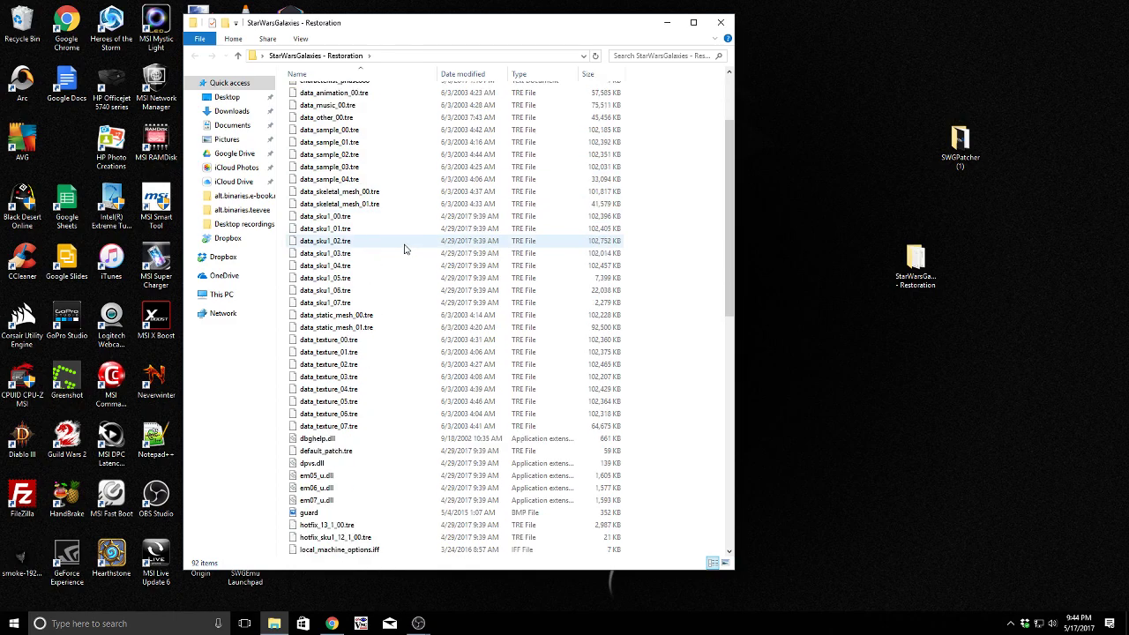
Open the SWGPatcher (1) folder from the desktop and arrange it side by side with the StarWarsGalaxies - Restoration folder.
{"action": "double_click", "coordinate": [959, 146]}
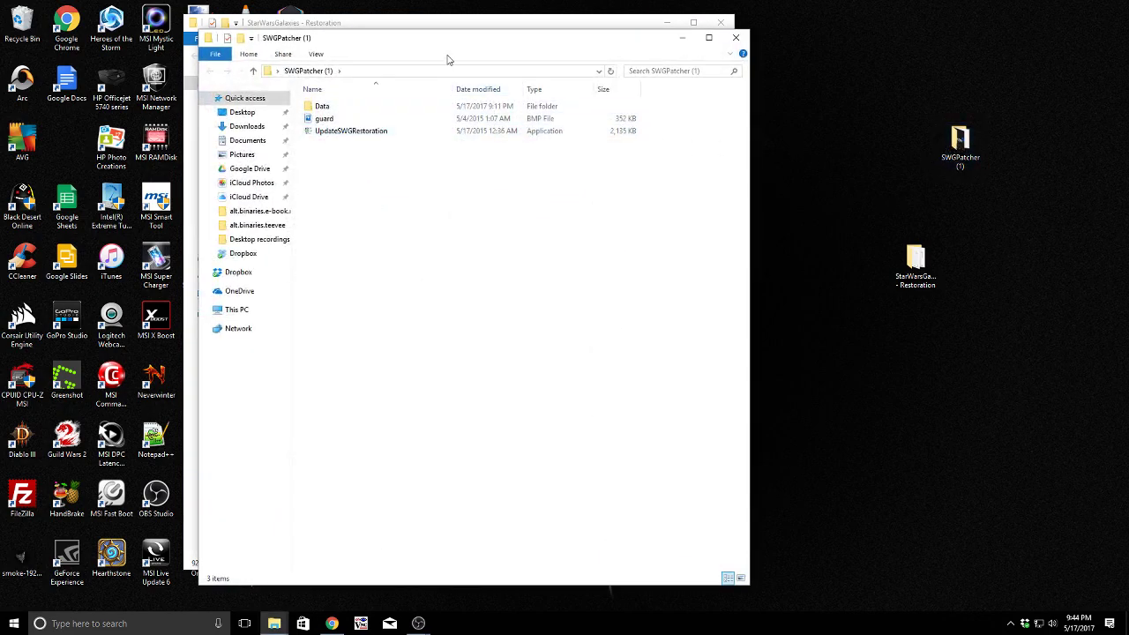
{"action": "left_click_drag", "start_coordinate": [448, 55], "coordinate": [808, 41]}
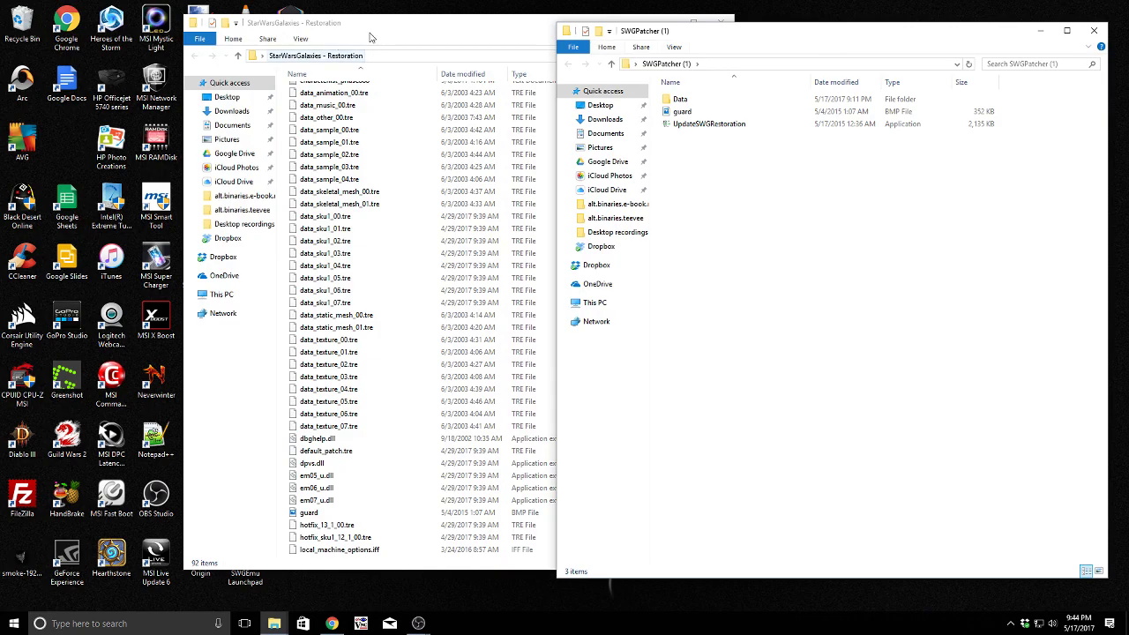
{"action": "left_click_drag", "start_coordinate": [415, 28], "coordinate": [237, 35]}
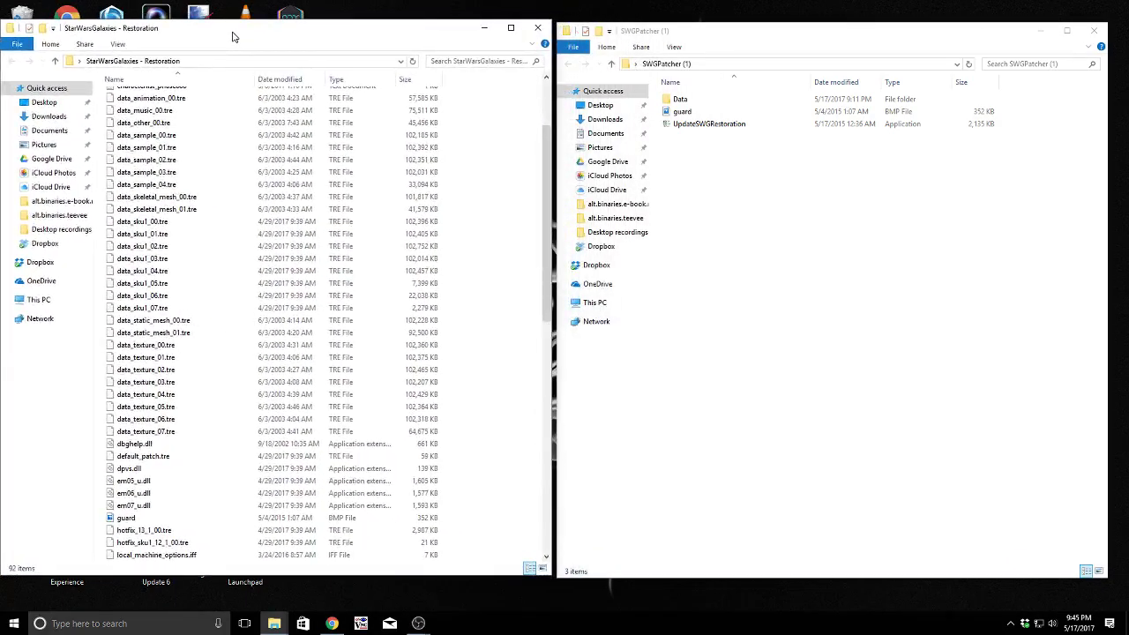
Copy the Data folder, the guard image and the UpdateSWGRestoration application from the SWGPatcher (1) folder.
{"action": "left_click_drag", "start_coordinate": [806, 186], "coordinate": [666, 106]}
{"action": "right_click", "coordinate": [681, 112]}
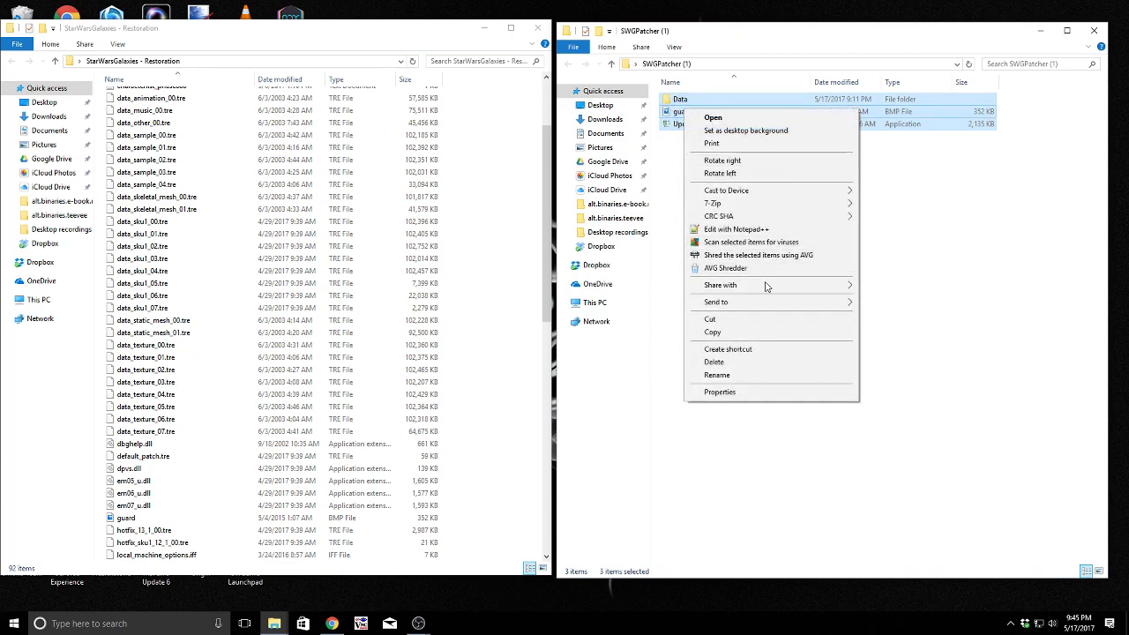
{"action": "left_click", "coordinate": [752, 333]}
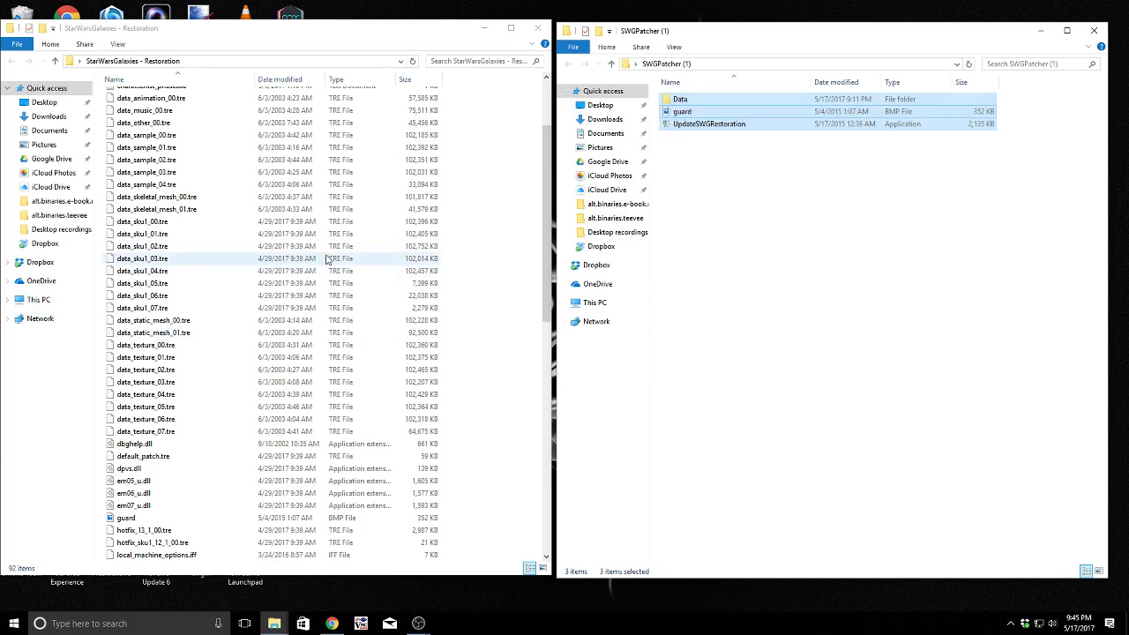
Check the StarWarsGalaxies - Restoration folder for the patcher's Data folder, guard image and UpdateSWGRestoration application.
{"action": "scroll", "coordinate": [325, 258], "scroll_direction": "down", "scroll_amount": 5}
{"action": "scroll", "coordinate": [325, 259], "scroll_direction": "down", "scroll_amount": 5}
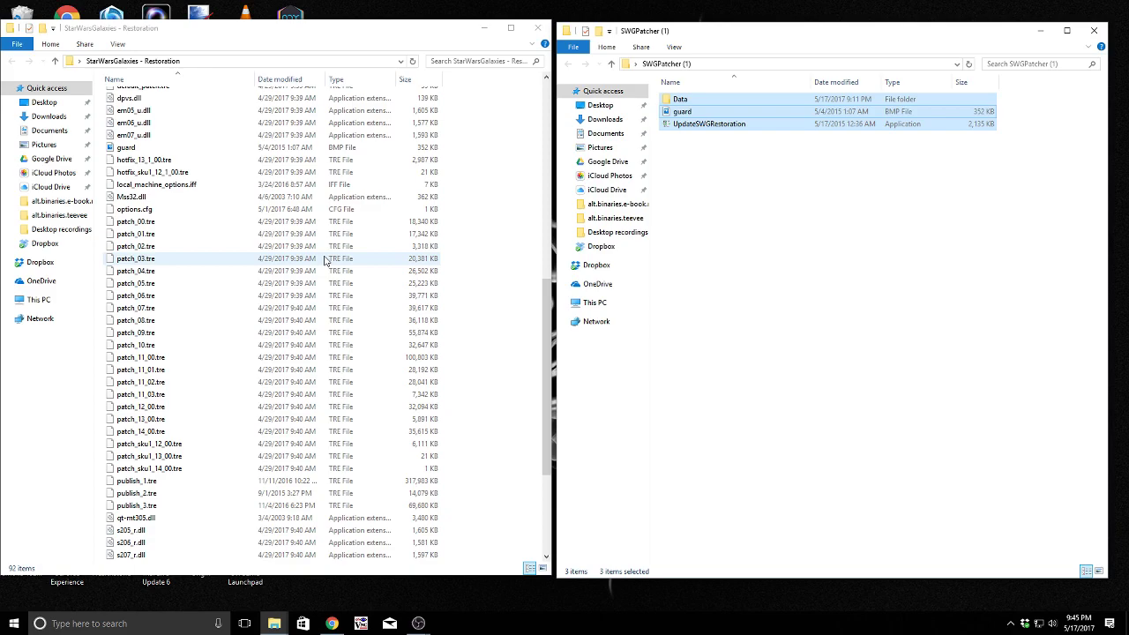
{"action": "scroll", "coordinate": [326, 258], "scroll_direction": "down", "scroll_amount": 5}
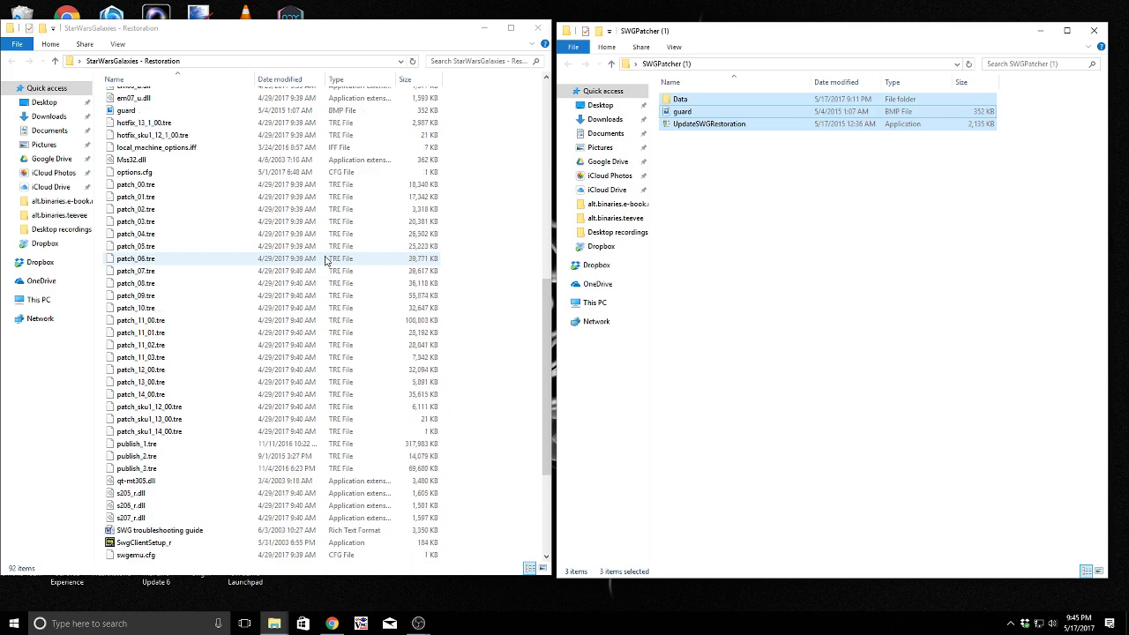
{"action": "scroll", "coordinate": [326, 258], "scroll_direction": "up", "scroll_amount": 18}
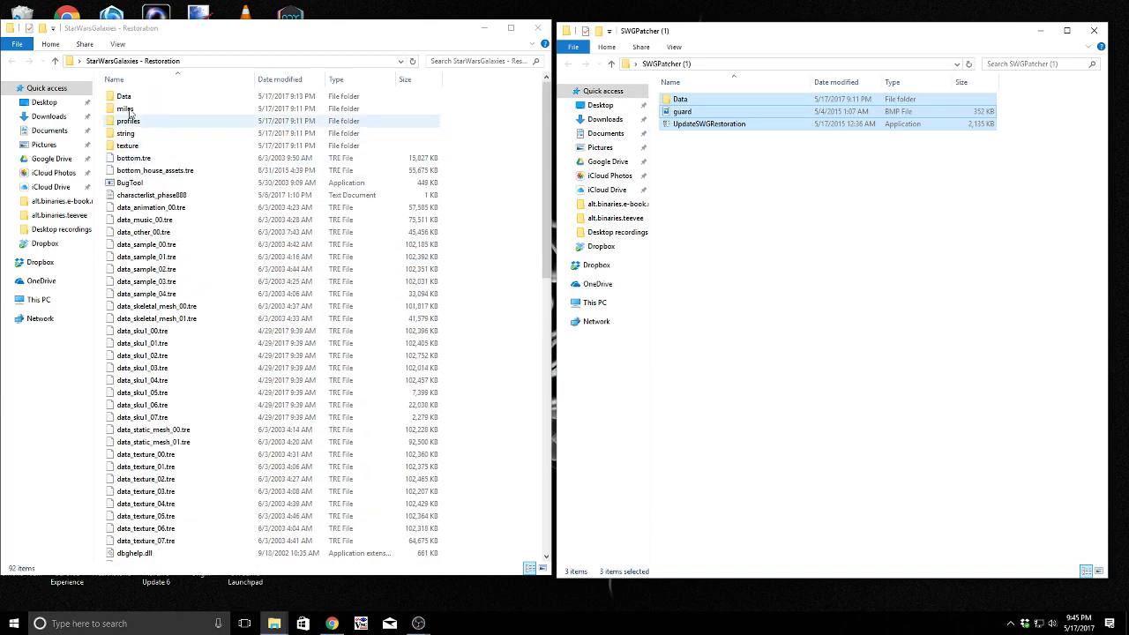
{"action": "scroll", "coordinate": [198, 280], "scroll_direction": "down", "scroll_amount": 11}
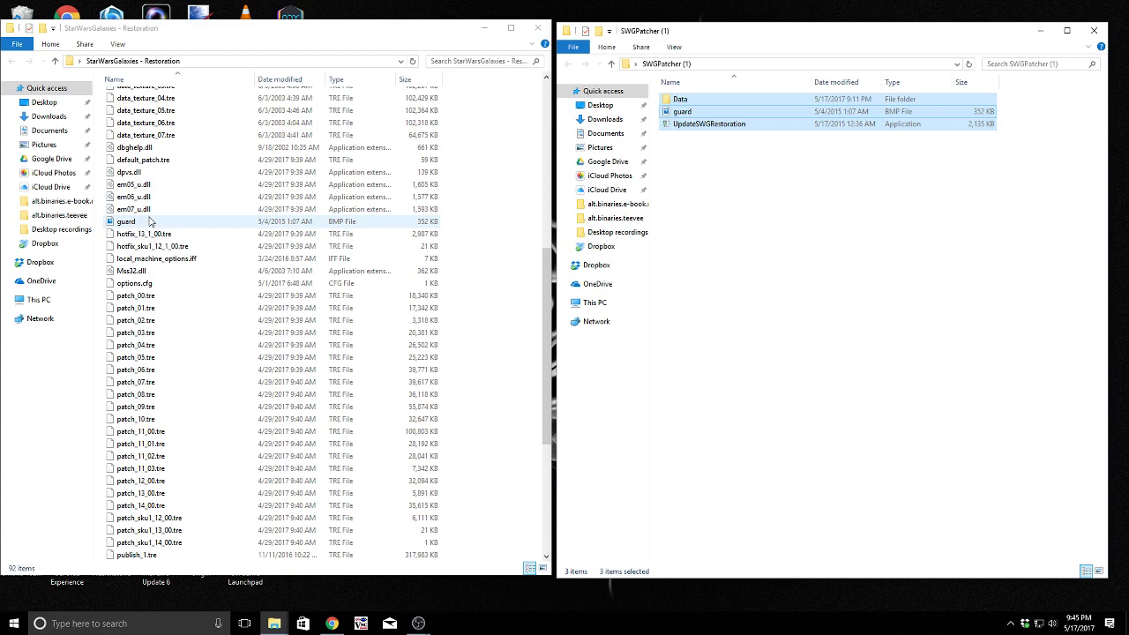
{"action": "scroll", "coordinate": [150, 221], "scroll_direction": "down", "scroll_amount": 7}
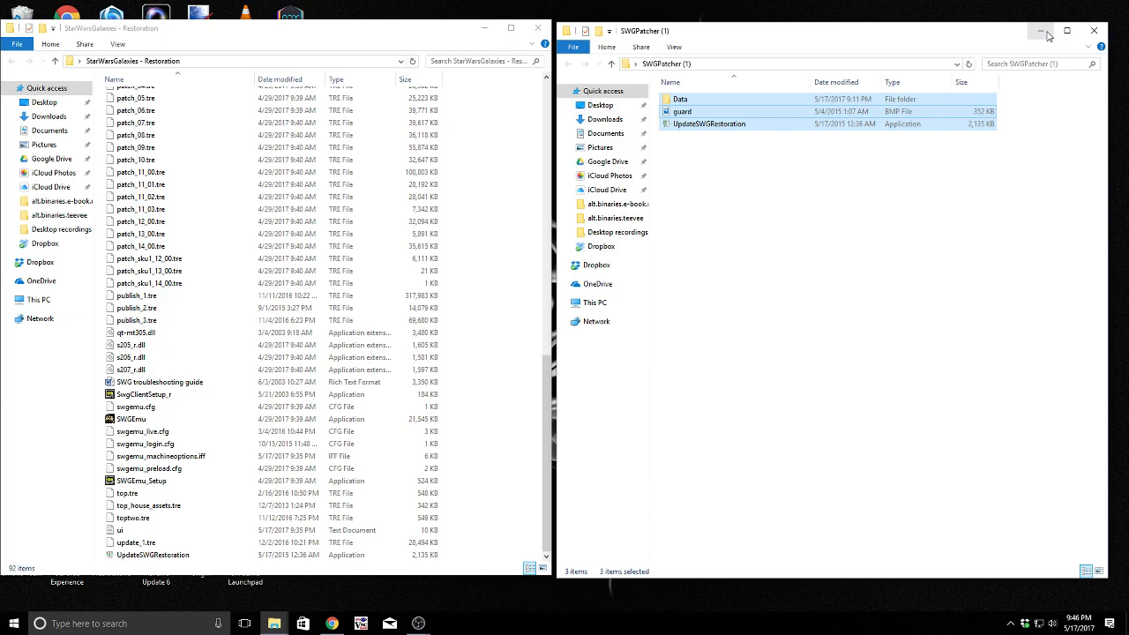
Minimize the SWGPatcher (1) window and review the StarWarsGalaxies - Restoration file list through to the SWGEmu application.
{"action": "left_click", "coordinate": [1045, 33]}
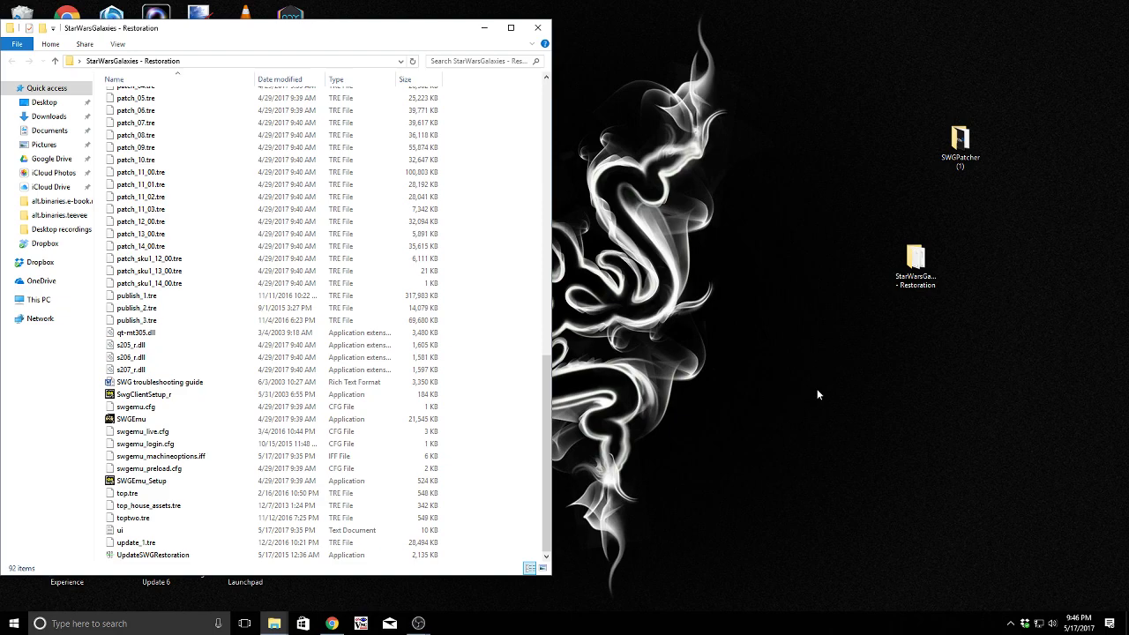
{"action": "scroll", "coordinate": [197, 380], "scroll_direction": "up", "scroll_amount": 13}
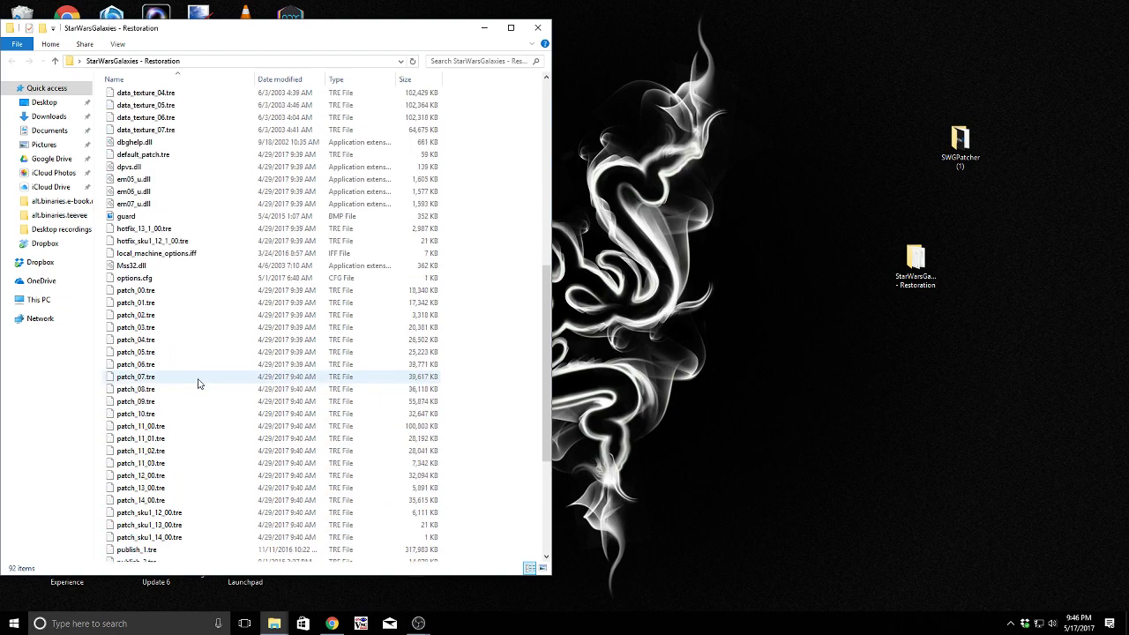
{"action": "scroll", "coordinate": [196, 385], "scroll_direction": "up", "scroll_amount": 2}
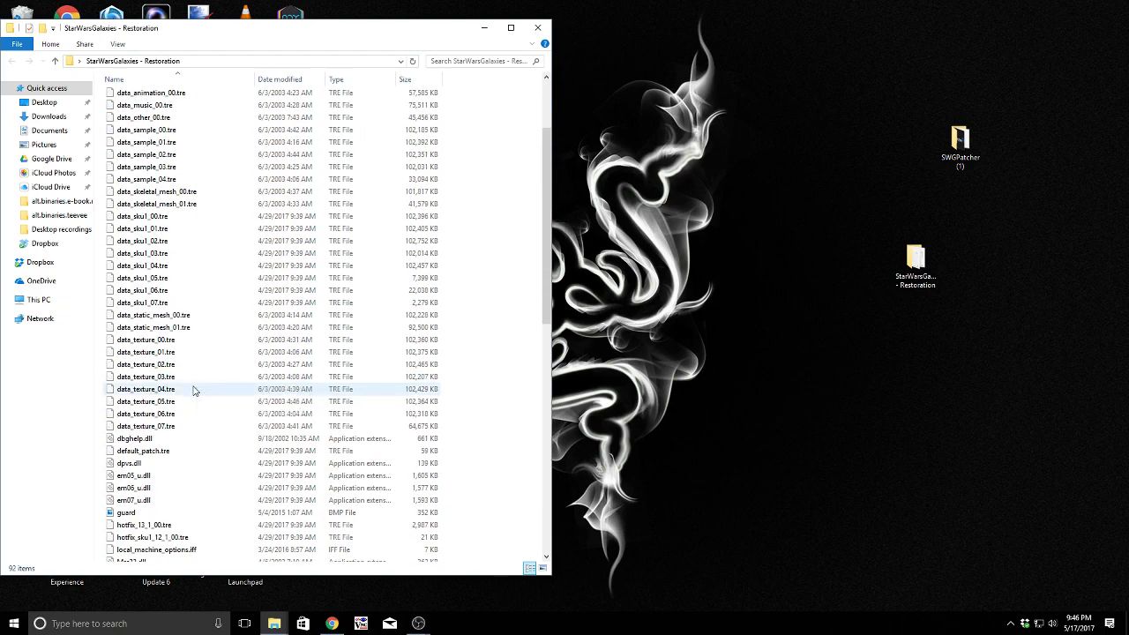
{"action": "scroll", "coordinate": [194, 386], "scroll_direction": "up", "scroll_amount": 3}
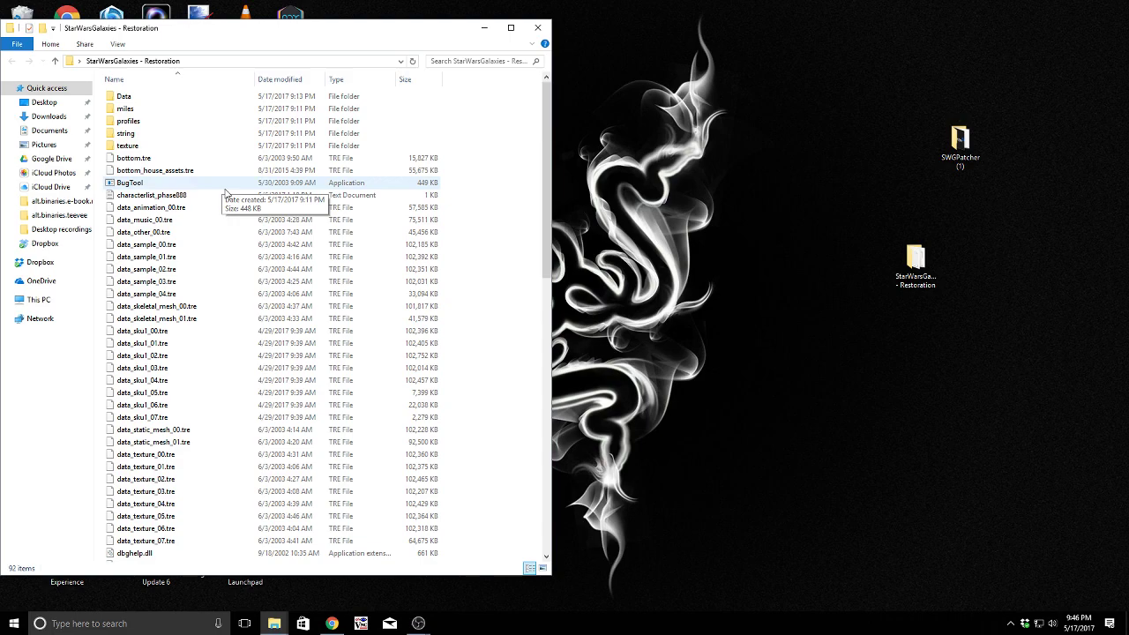
{"action": "scroll", "coordinate": [224, 192], "scroll_direction": "down", "scroll_amount": 18}
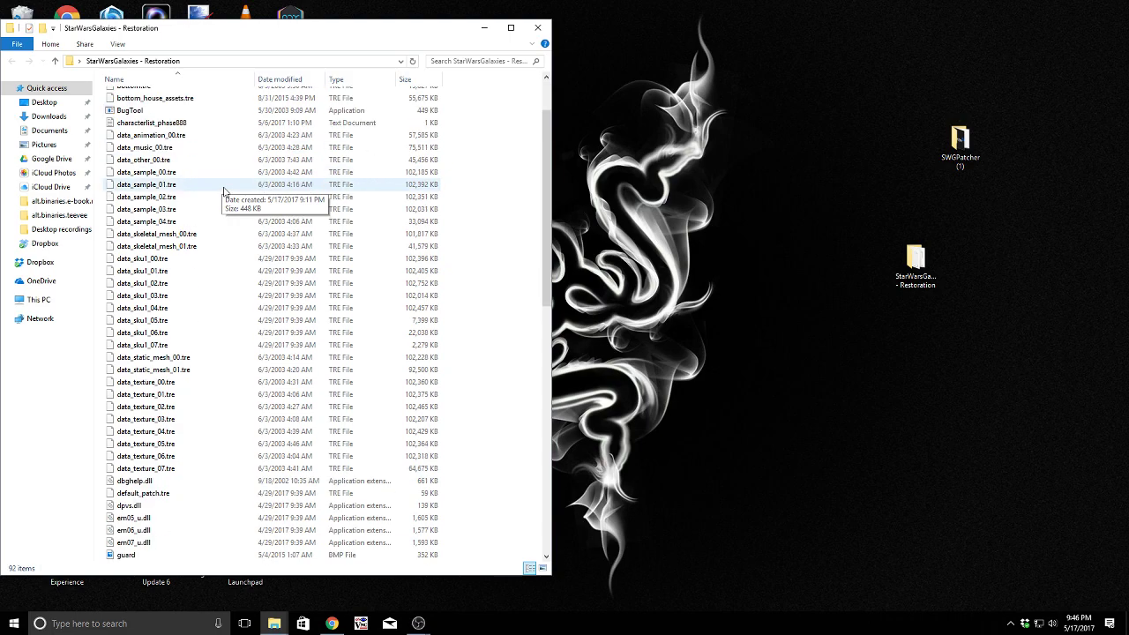
{"action": "scroll", "coordinate": [224, 191], "scroll_direction": "down", "scroll_amount": 1}
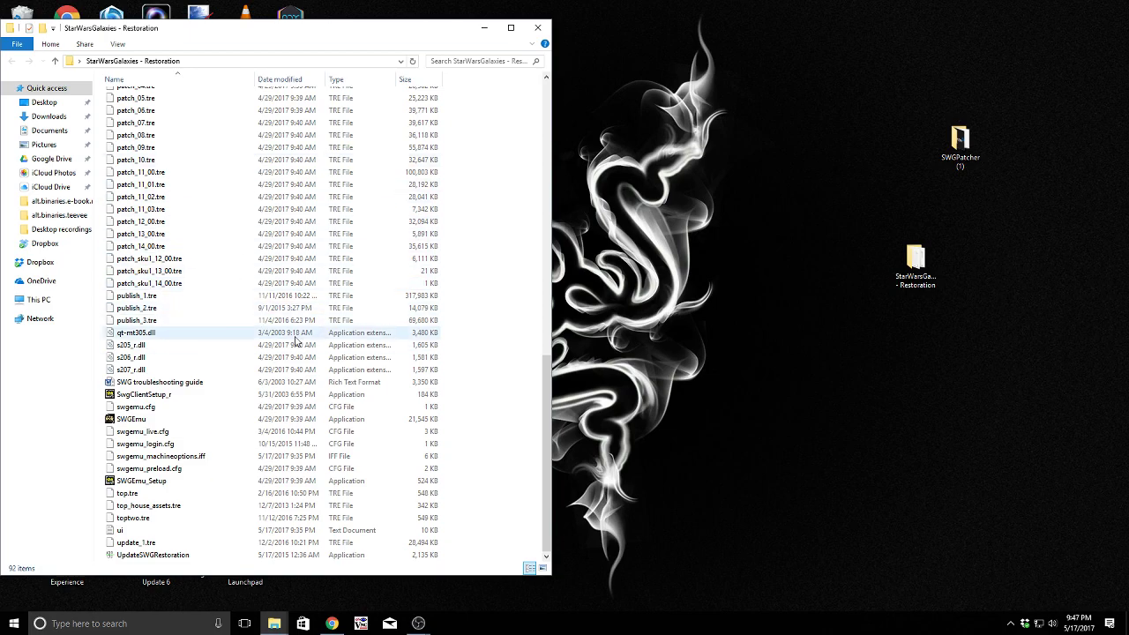
{"action": "scroll", "coordinate": [296, 340], "scroll_direction": "up", "scroll_amount": 4}
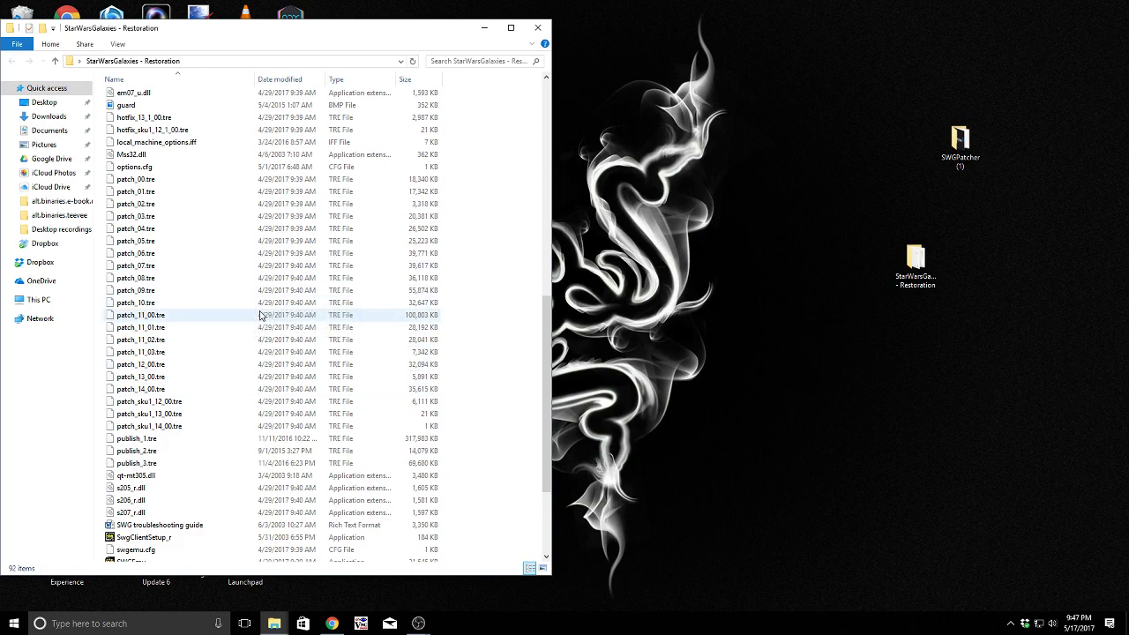
{"action": "scroll", "coordinate": [261, 315], "scroll_direction": "down", "scroll_amount": 4}
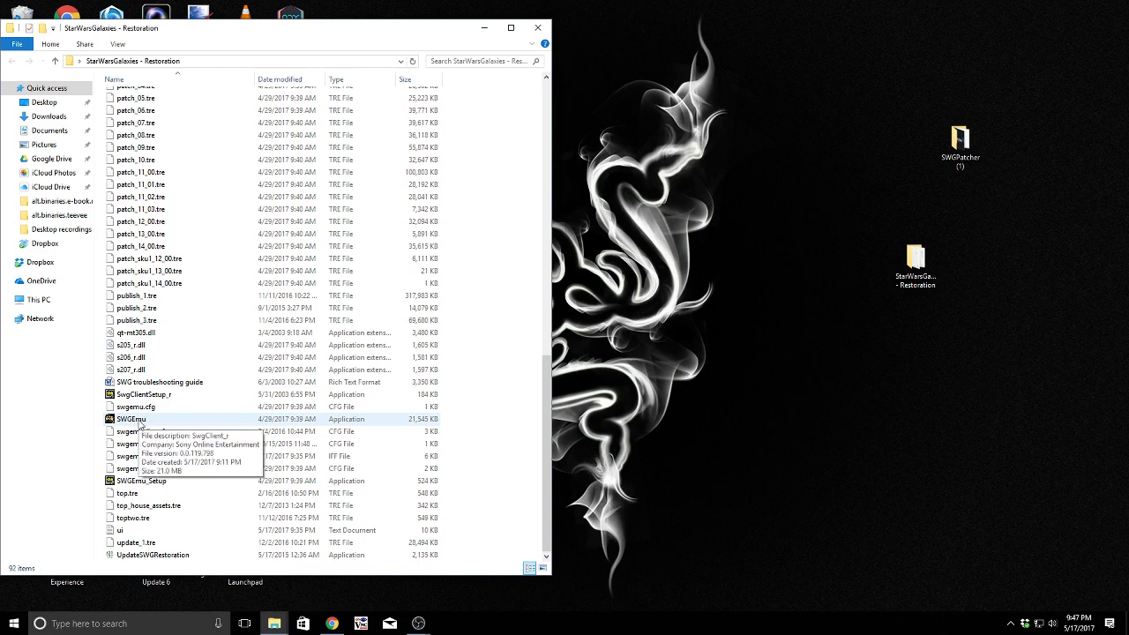
{"action": "left_click", "coordinate": [418, 624]}
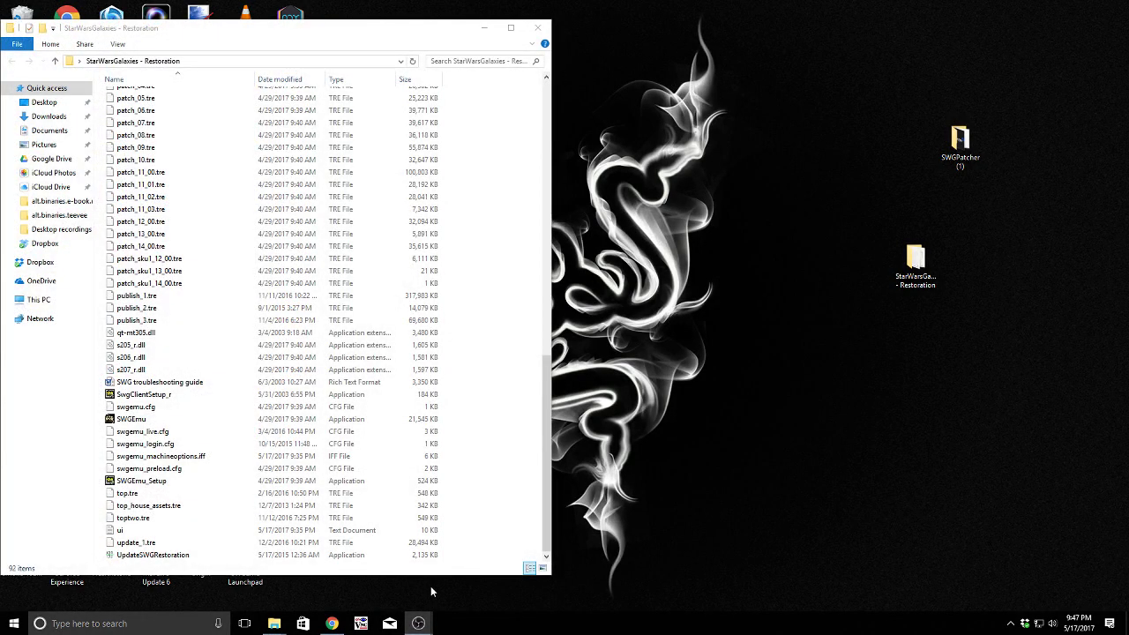
{"action": "mouse_move", "coordinate": [418, 624]}
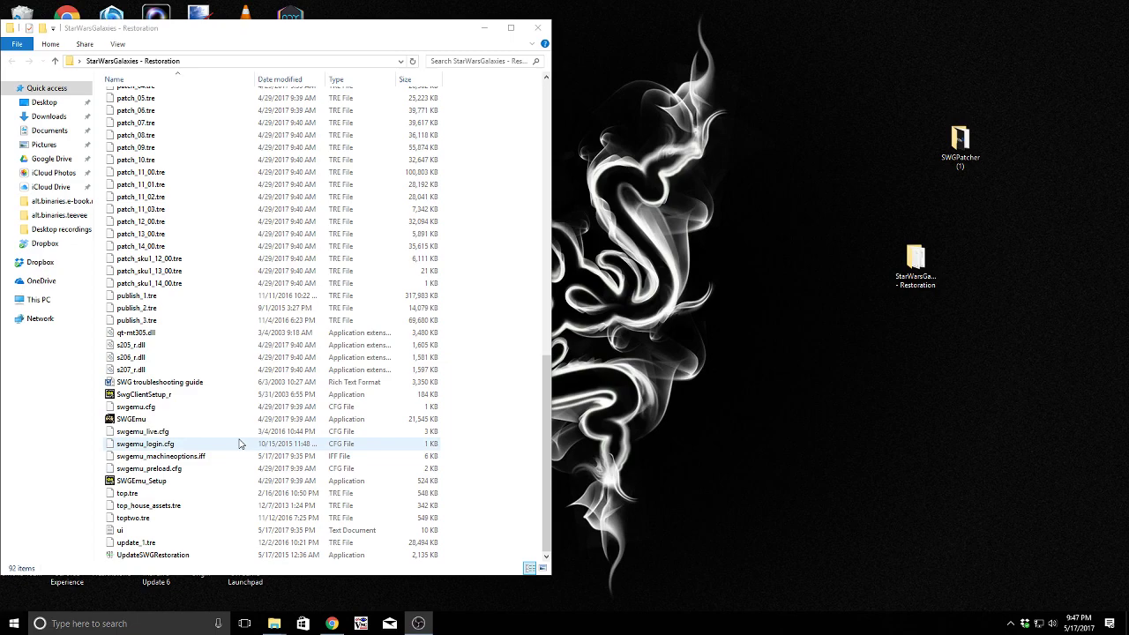
Move the Restoration folder window clear of the screen edge, launch SWGEmu to its login screen and exit back to the desktop.
{"action": "left_click_drag", "start_coordinate": [223, 31], "coordinate": [313, 28]}
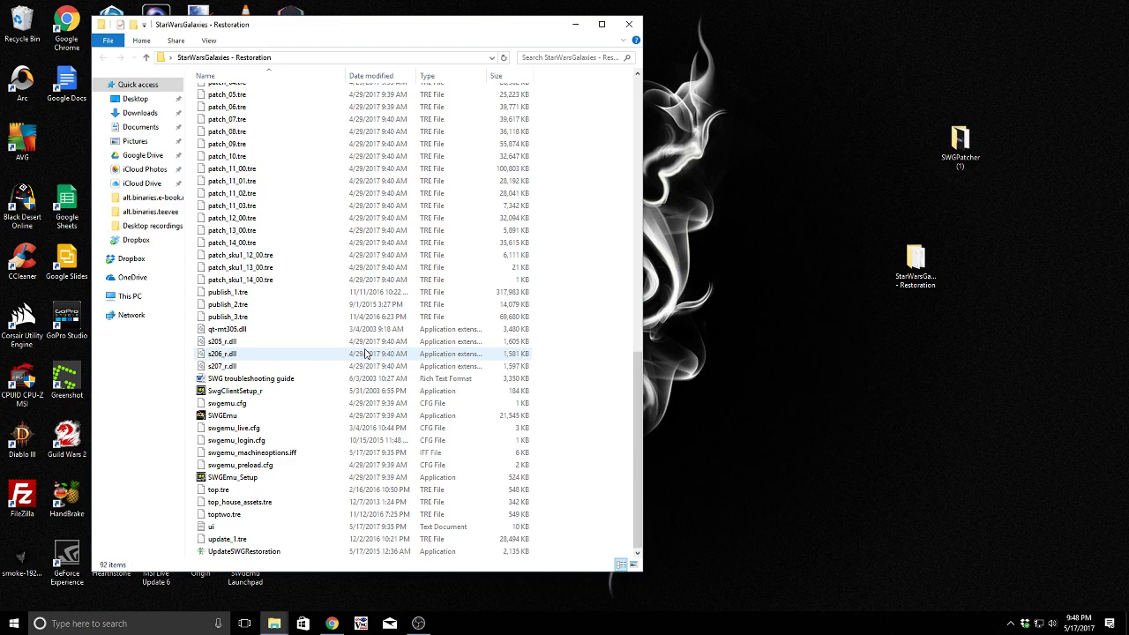
{"action": "double_click", "coordinate": [229, 416]}
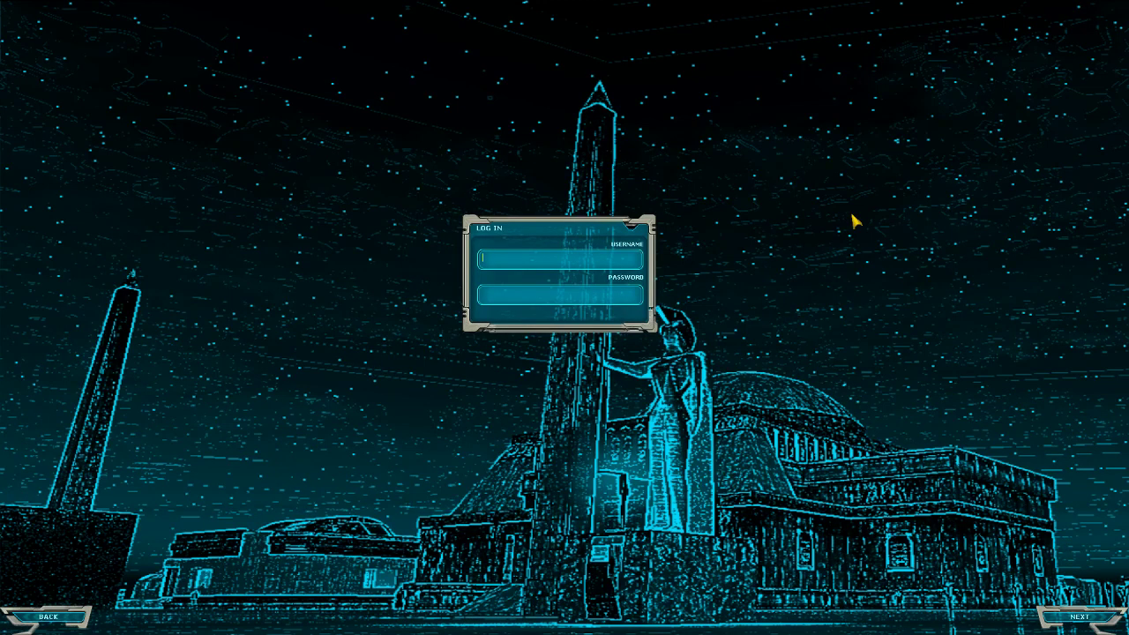
{"action": "left_click", "coordinate": [64, 619]}
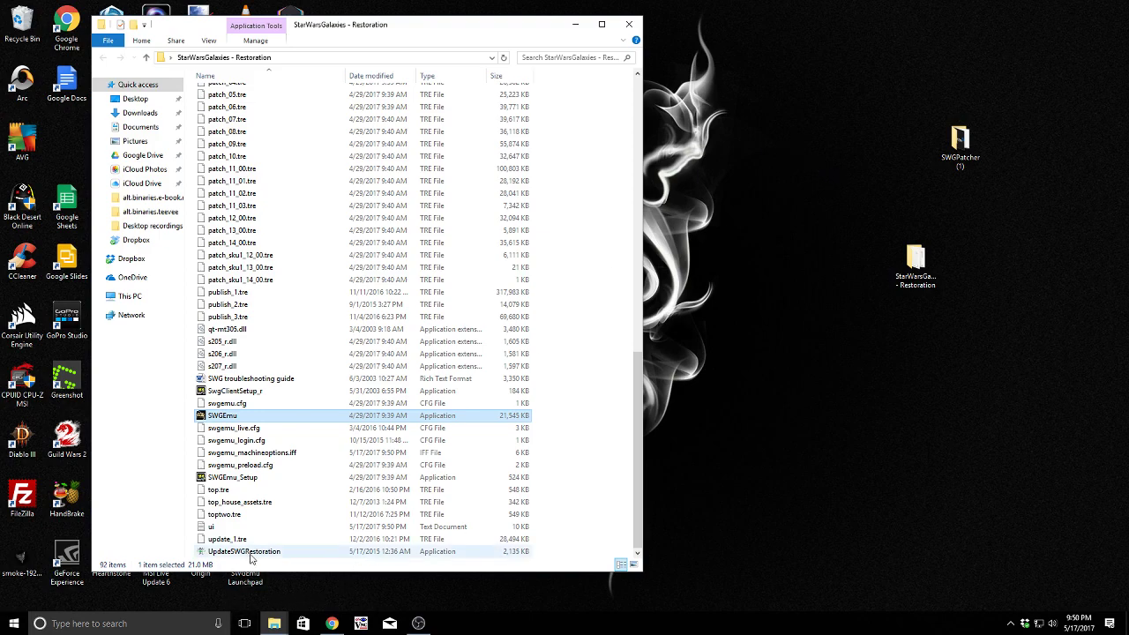
{"action": "mouse_move", "coordinate": [251, 558]}
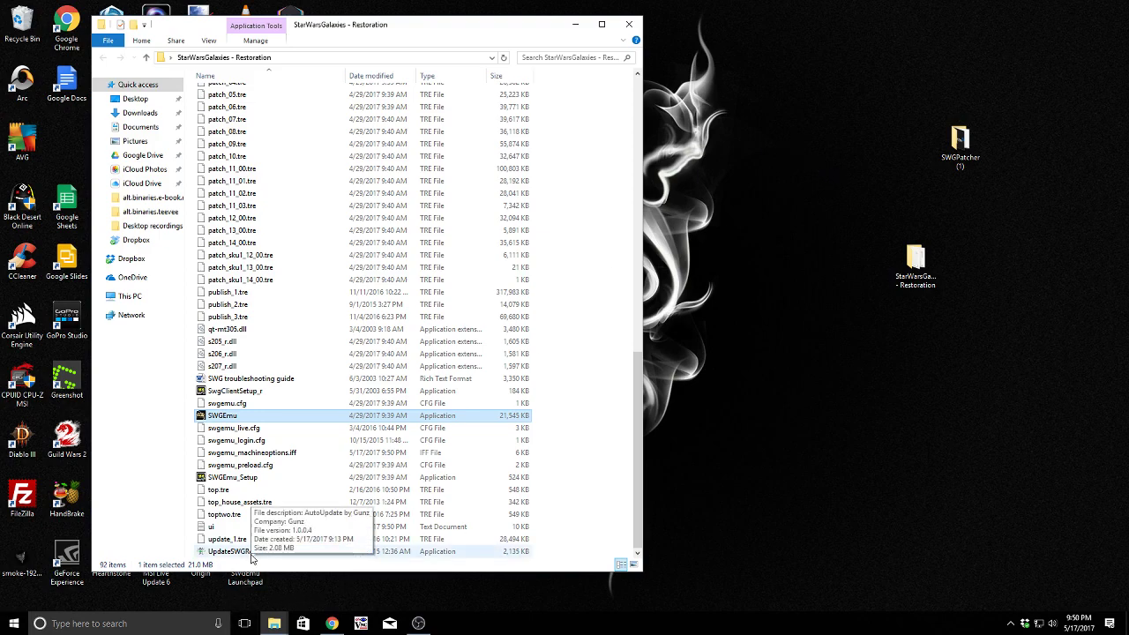